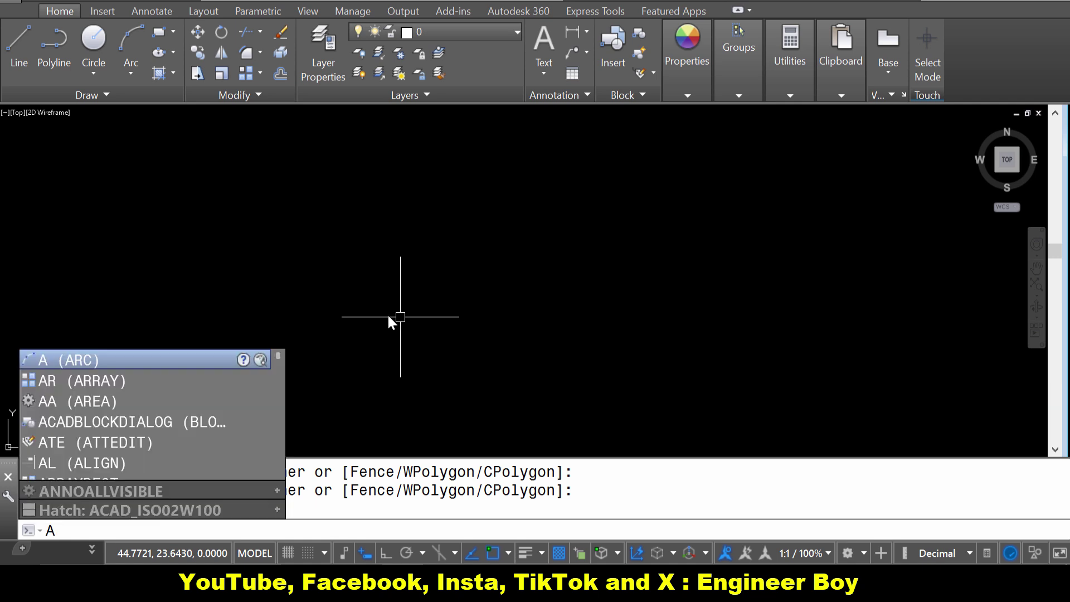
Draw a three-point arc from the lower left, curving up and over to the right
key("Return")
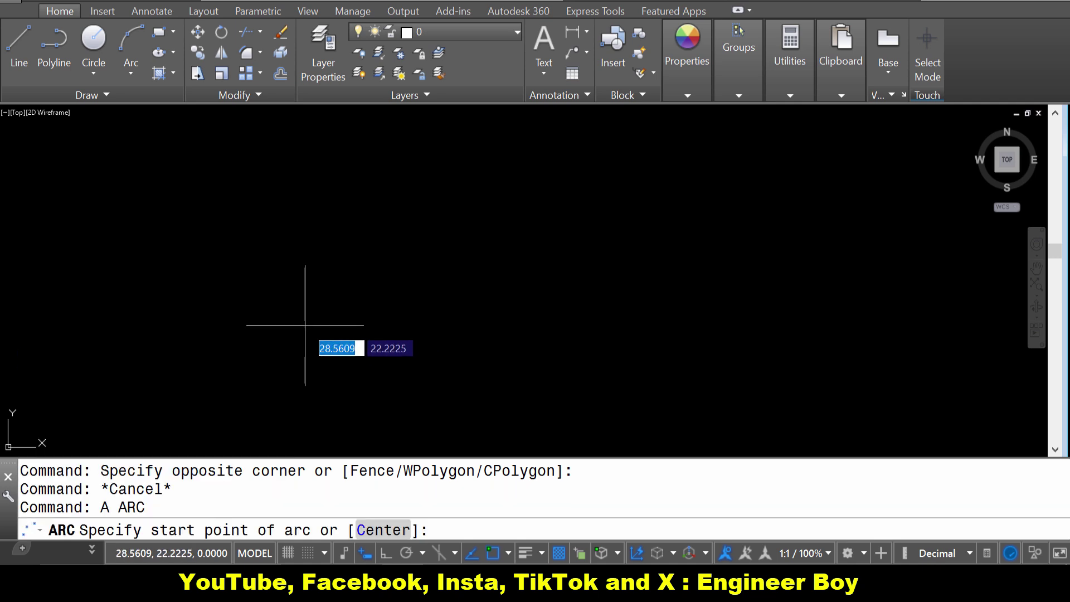
left_click(252, 316)
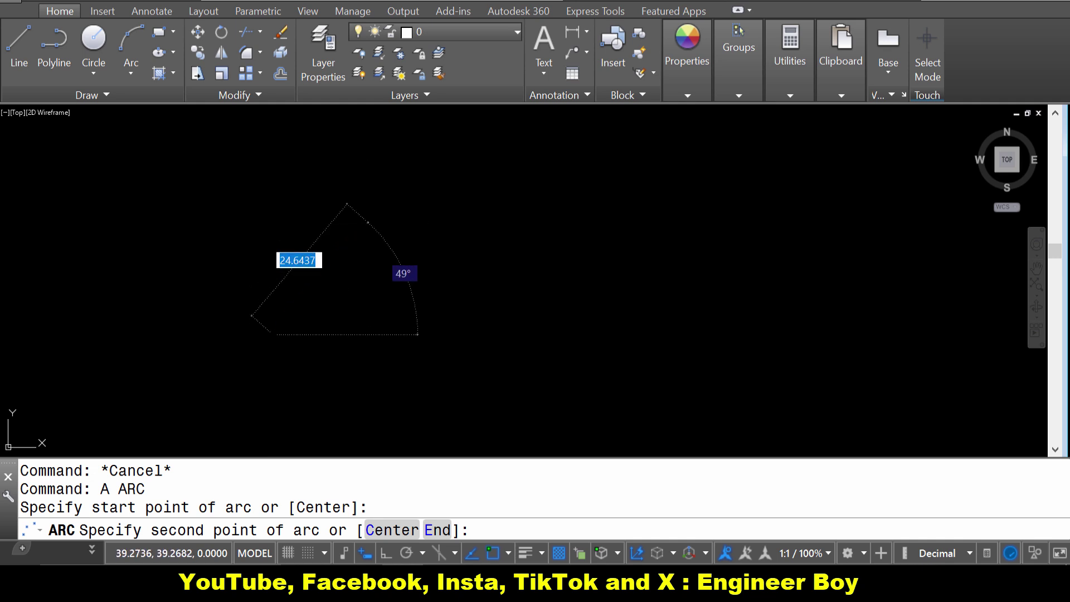
left_click(368, 222)
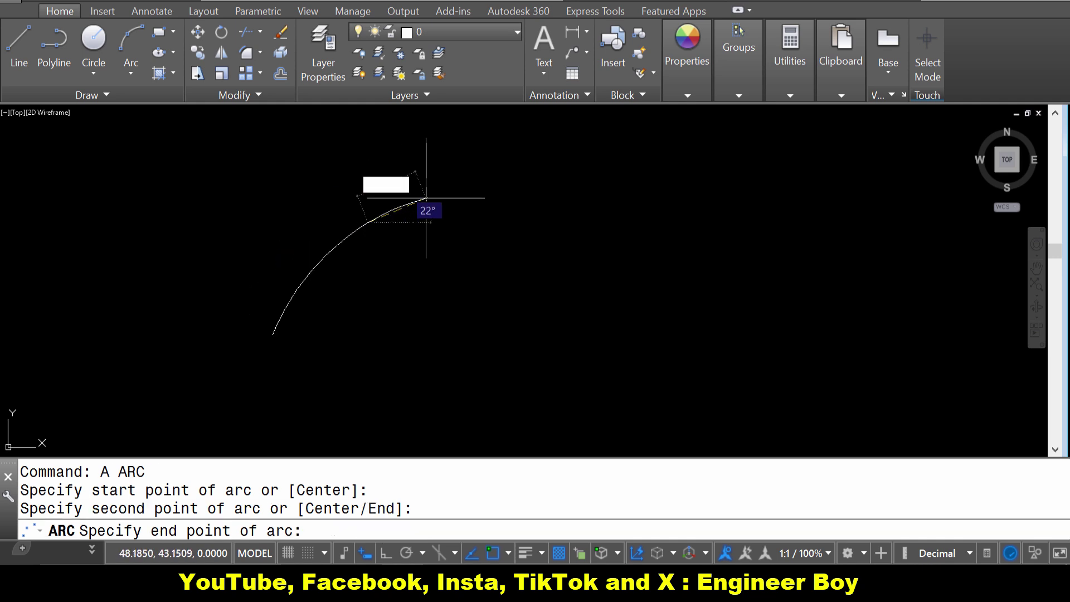
left_click(506, 218)
scroll(520, 199, "up", 2)
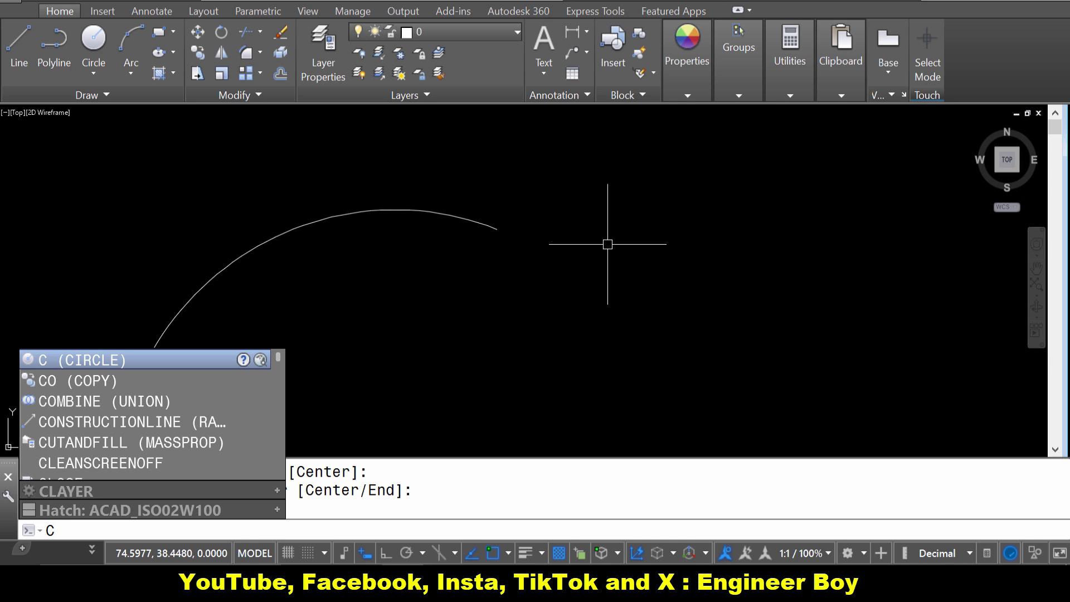
Draw a circle to the right of the arc, then pan to frame both shapes
key("Return")
left_click(774, 281)
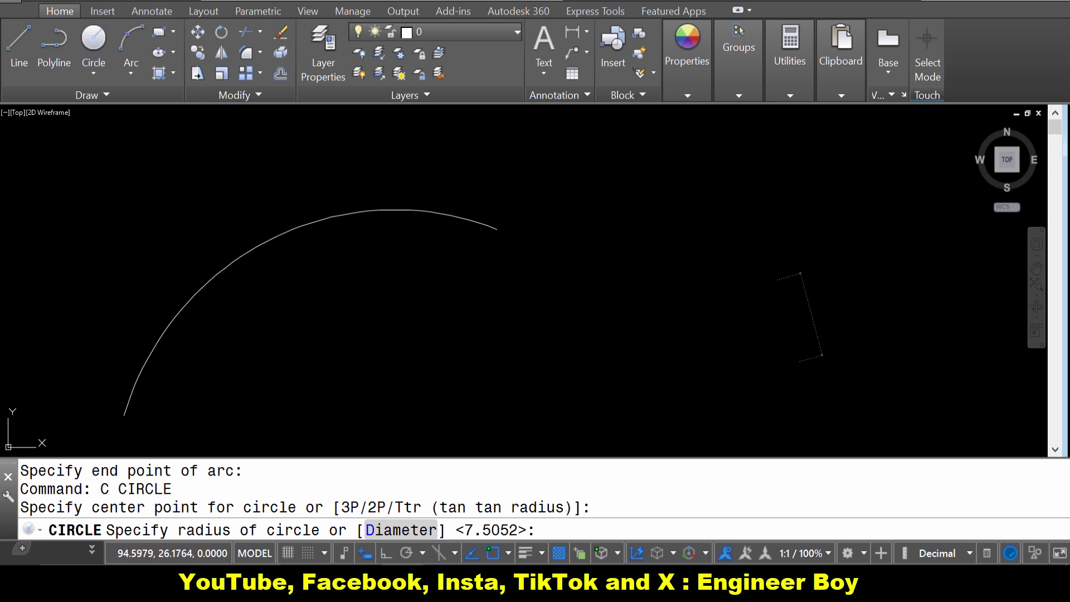
left_click(795, 358)
key("Escape")
middle_click_drag(812, 313, 851, 287)
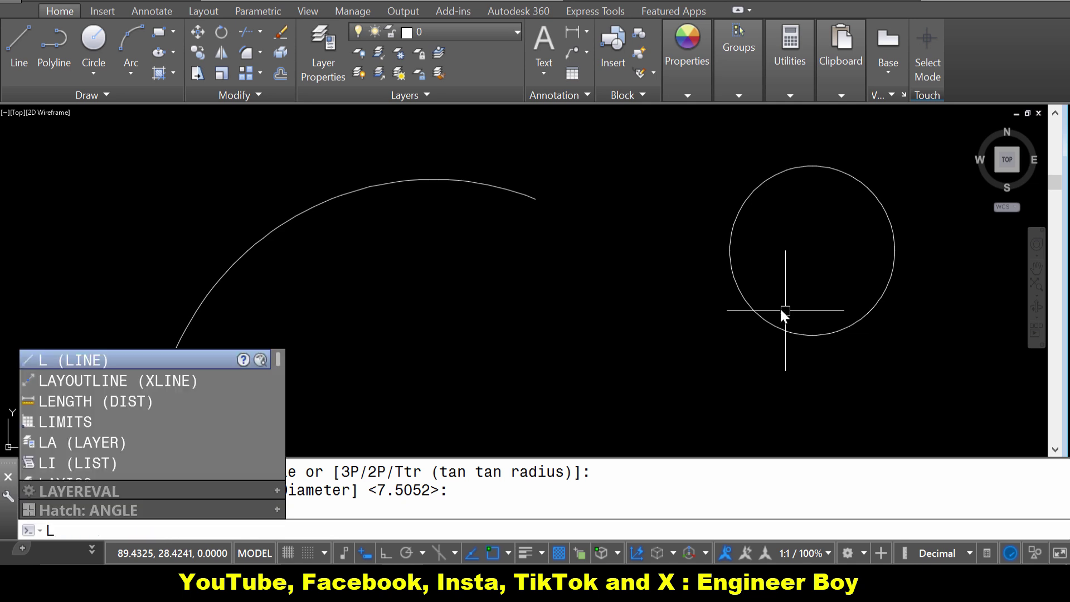
Draw a line from the circle's top edge down-left toward the arc, then select it
key("Return")
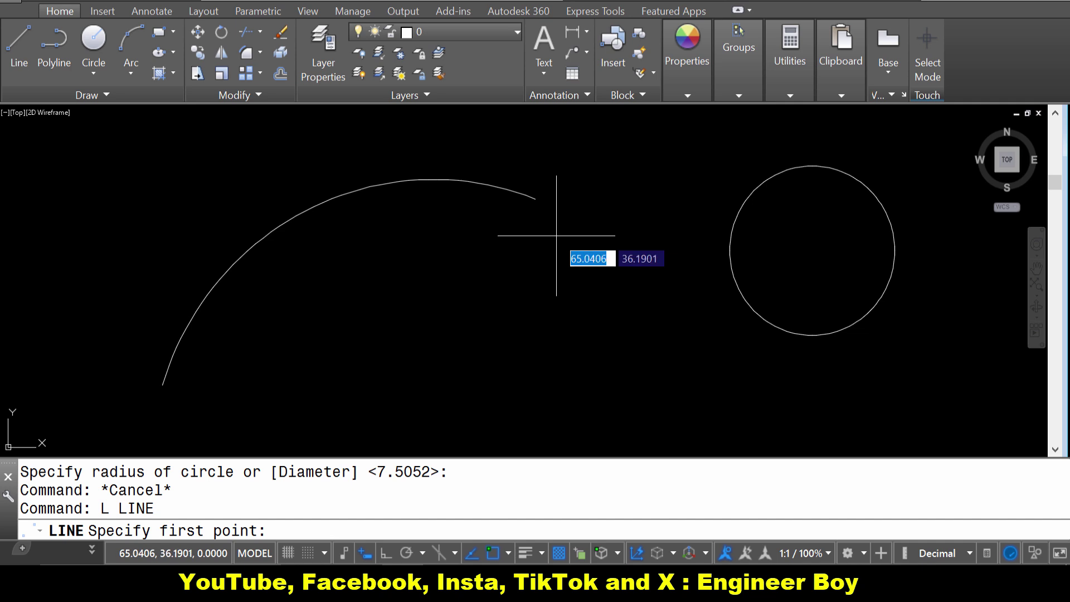
left_click(770, 173)
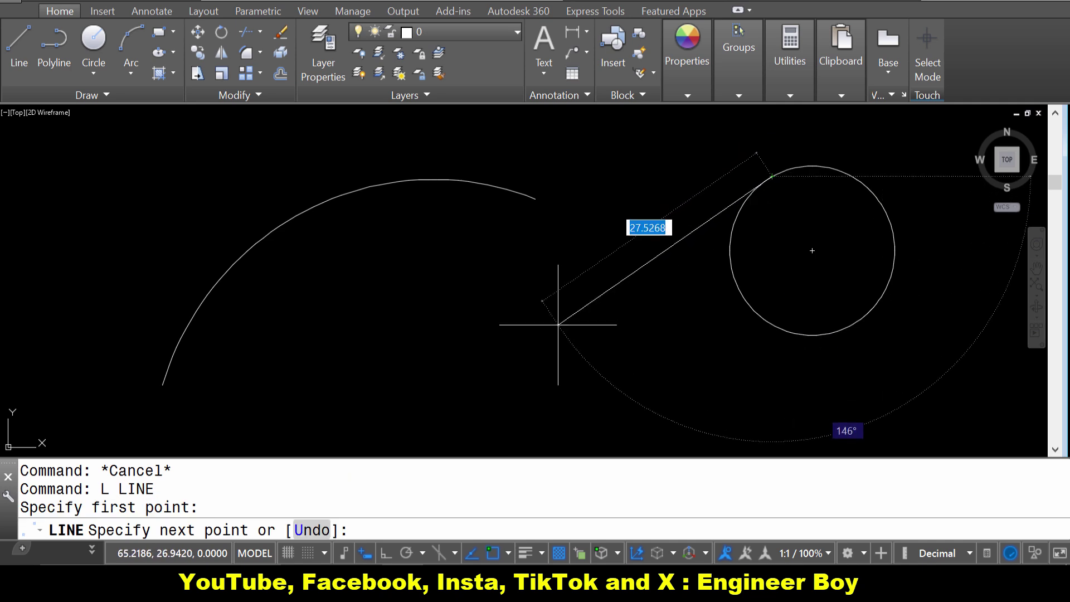
left_click(558, 324)
key("Escape")
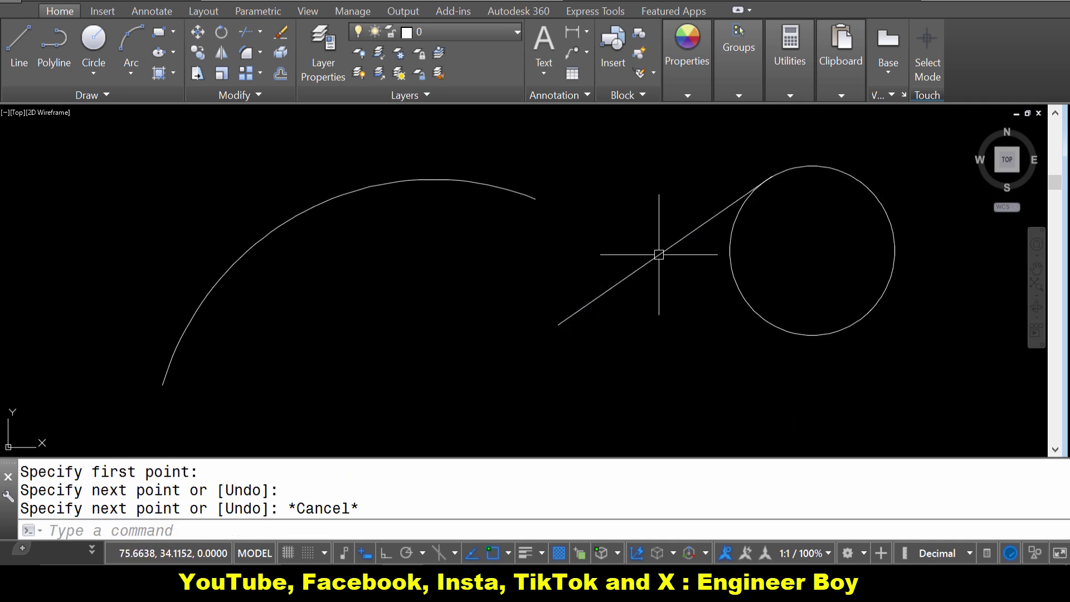
left_click(664, 250)
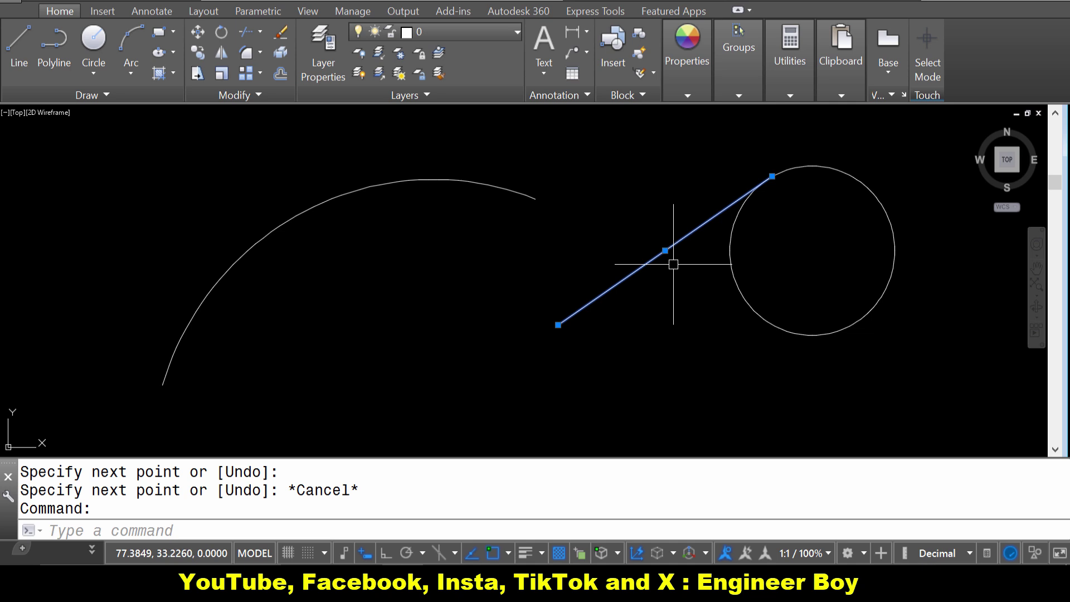
Draw a second line sloping down-right above the circle's upper right
middle_click_drag(779, 254, 630, 286)
key("Escape")
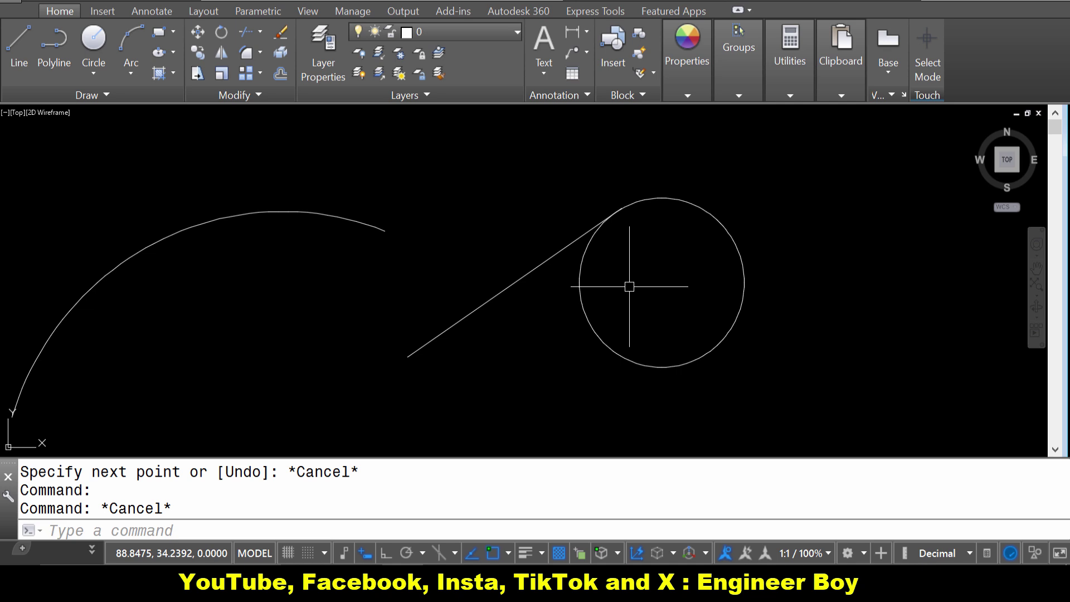
type("l")
key("Return")
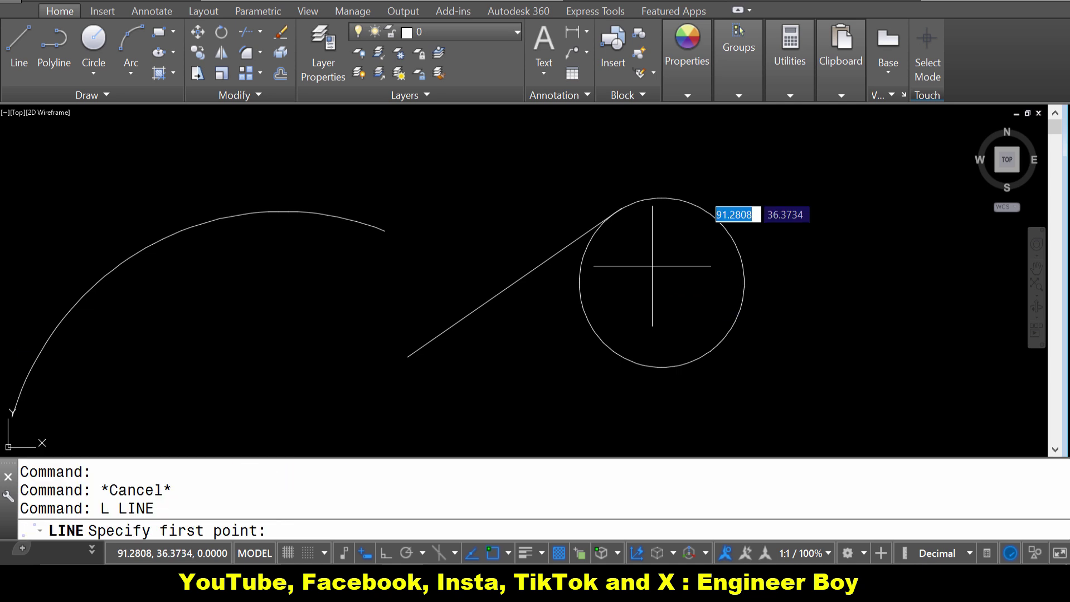
left_click(695, 148)
left_click(877, 229)
key("Escape")
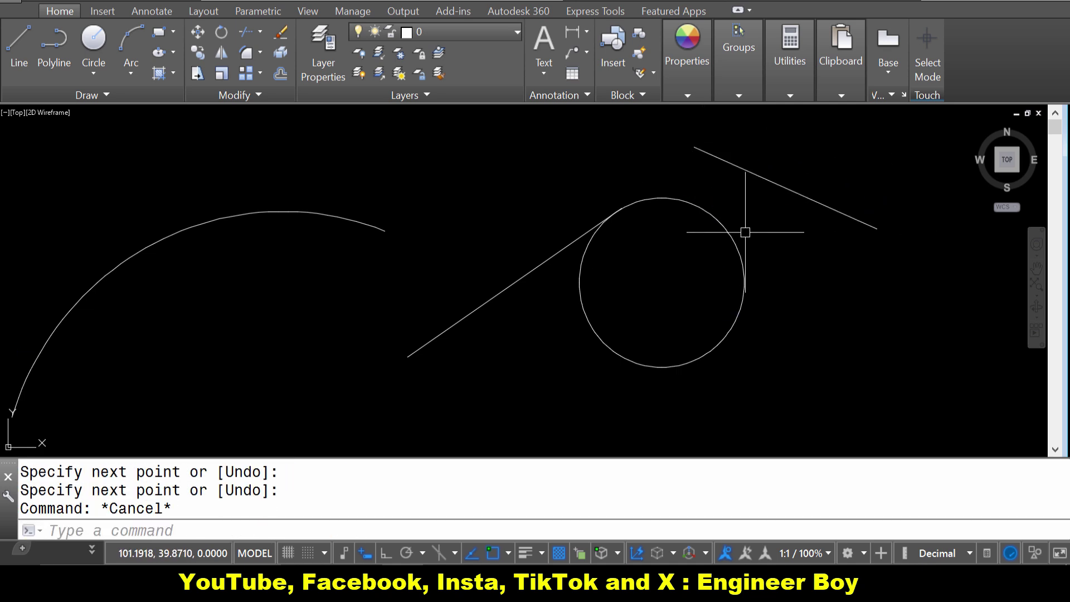
key("Escape")
Extend the first line up to meet the second line, then select the upper line
key("Return")
key("Return")
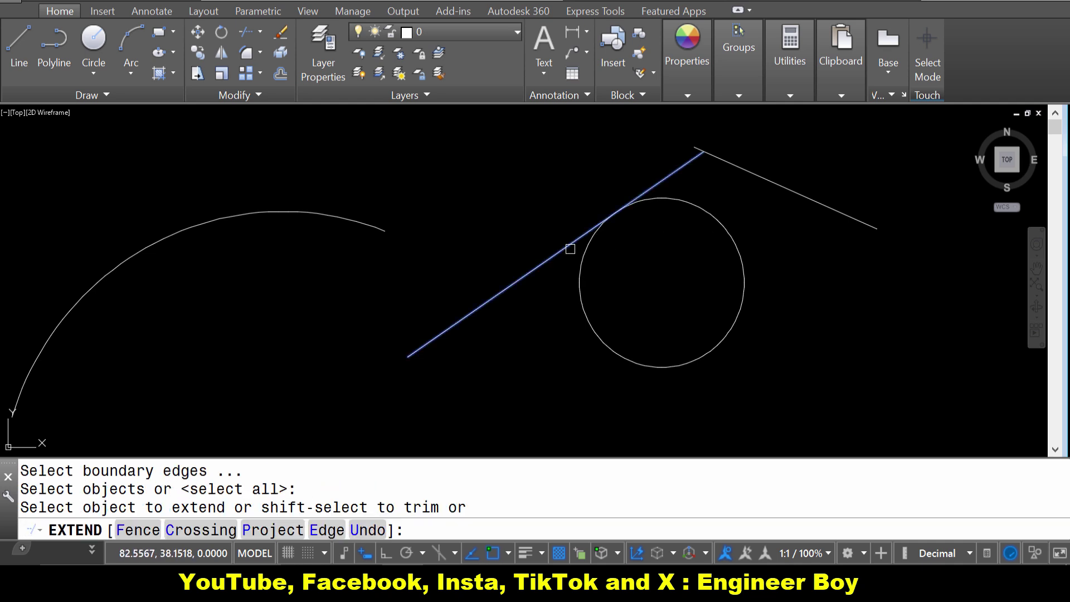
left_click(570, 244)
key("Escape")
key("Escape")
left_click(738, 168)
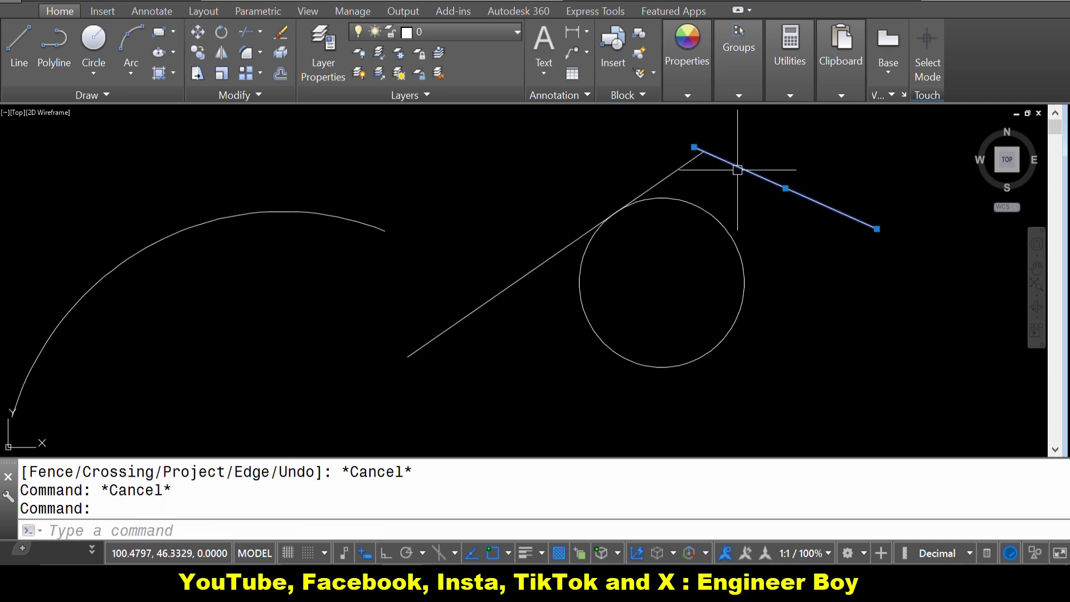
Erase the upper-right line and zoom in to inspect the tangent point
type("e")
key("Return")
scroll(617, 214, "up", 4)
scroll(617, 213, "up", 4)
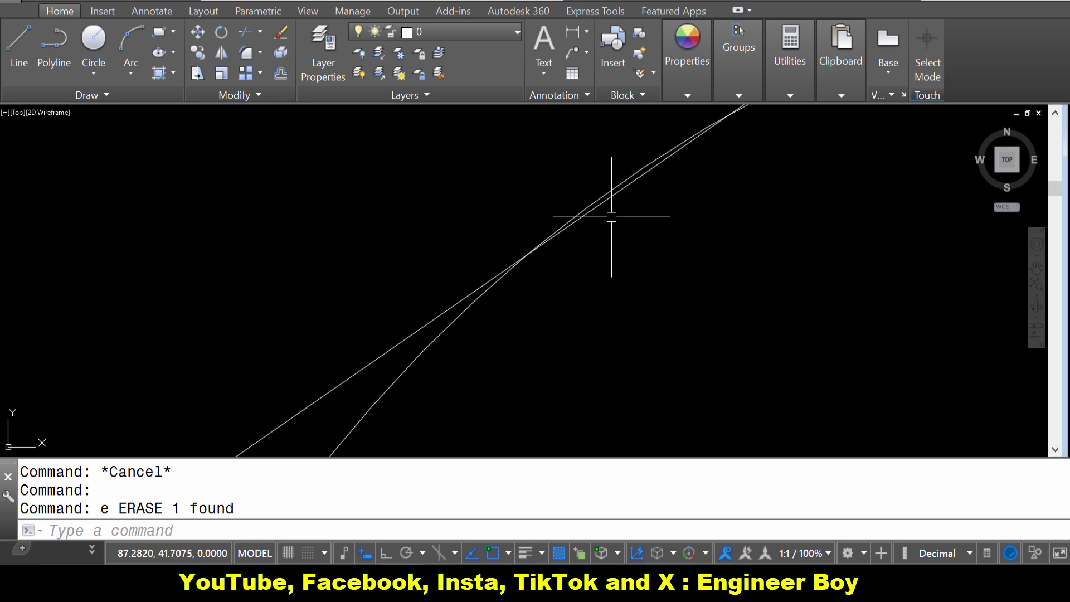
scroll(574, 184, "up", 3)
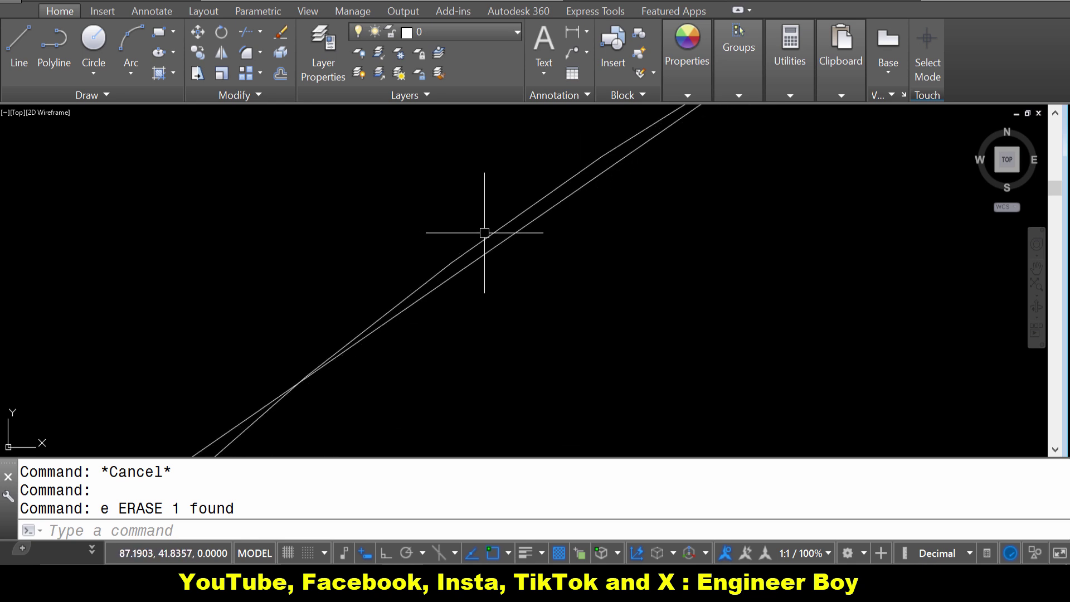
left_click(557, 199)
key("Escape")
key("Escape")
Window-select the extended line and erase it with E
scroll(552, 228, "down", 6)
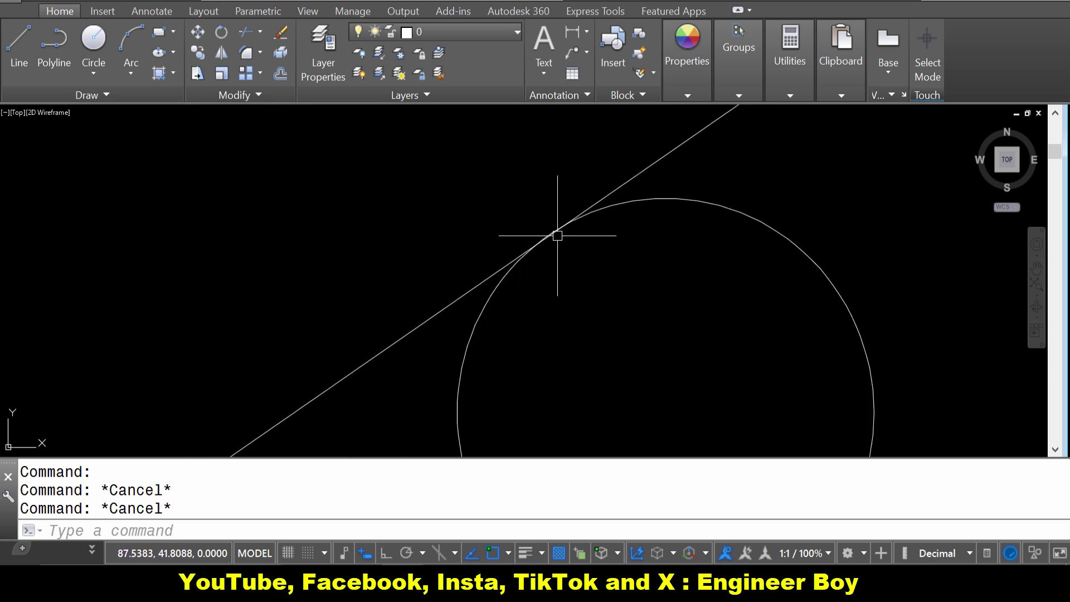
left_click(648, 206)
left_click(613, 182)
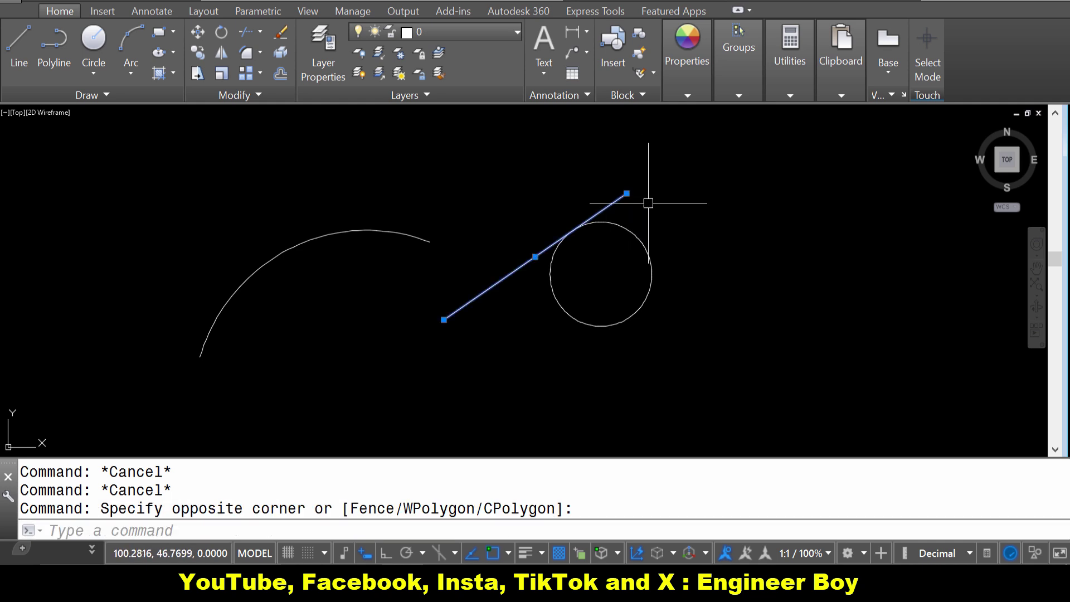
type("e")
key("Return")
scroll(519, 259, "up", 2)
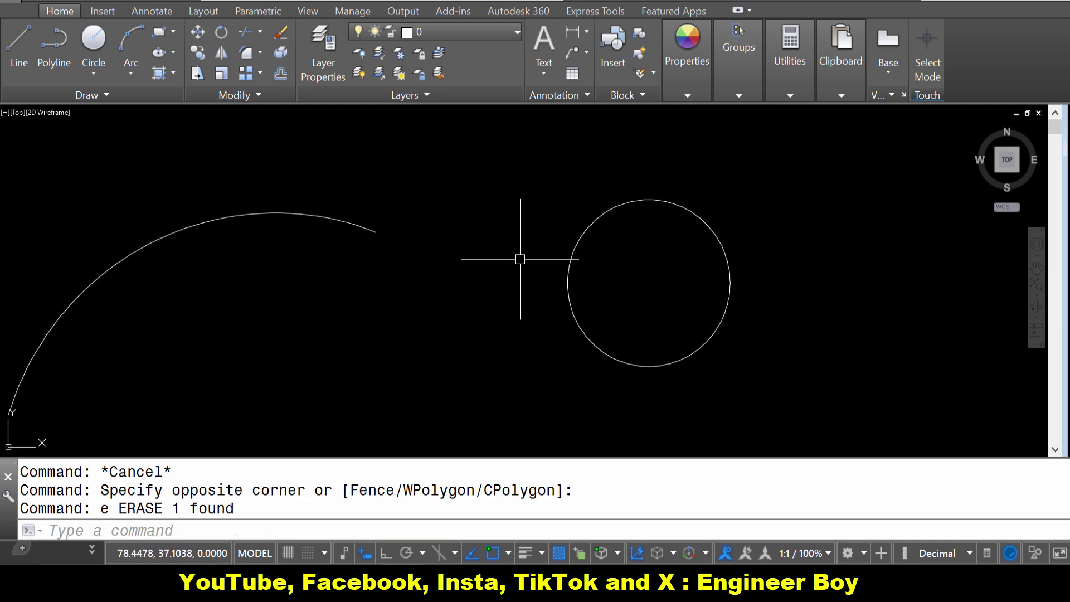
Nudge the view right, start LINE, and call up the Object Snap override menu
middle_click_drag(518, 258, 541, 257)
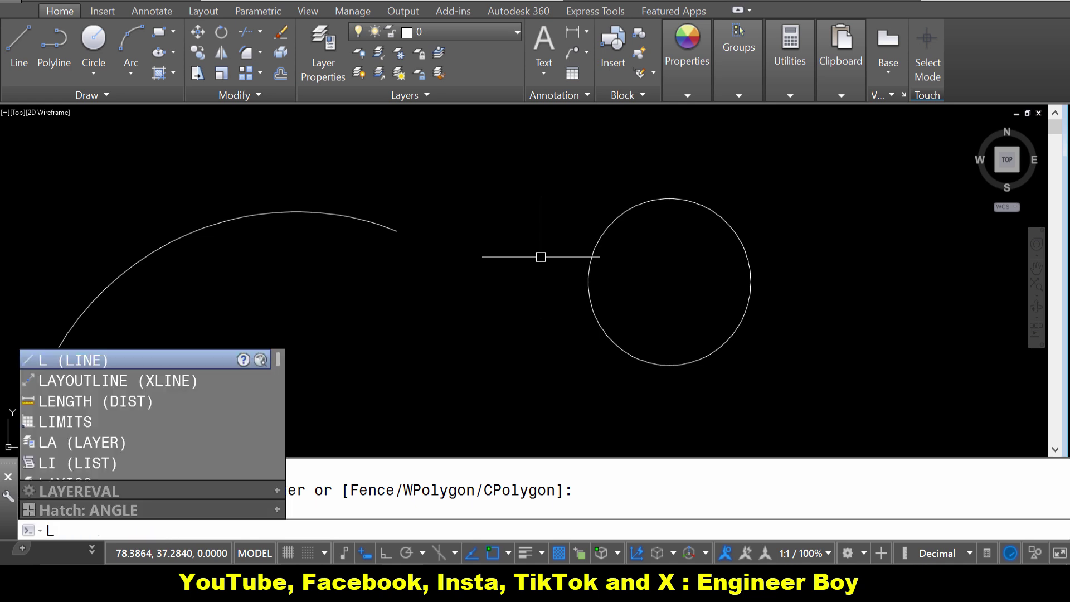
key("Return")
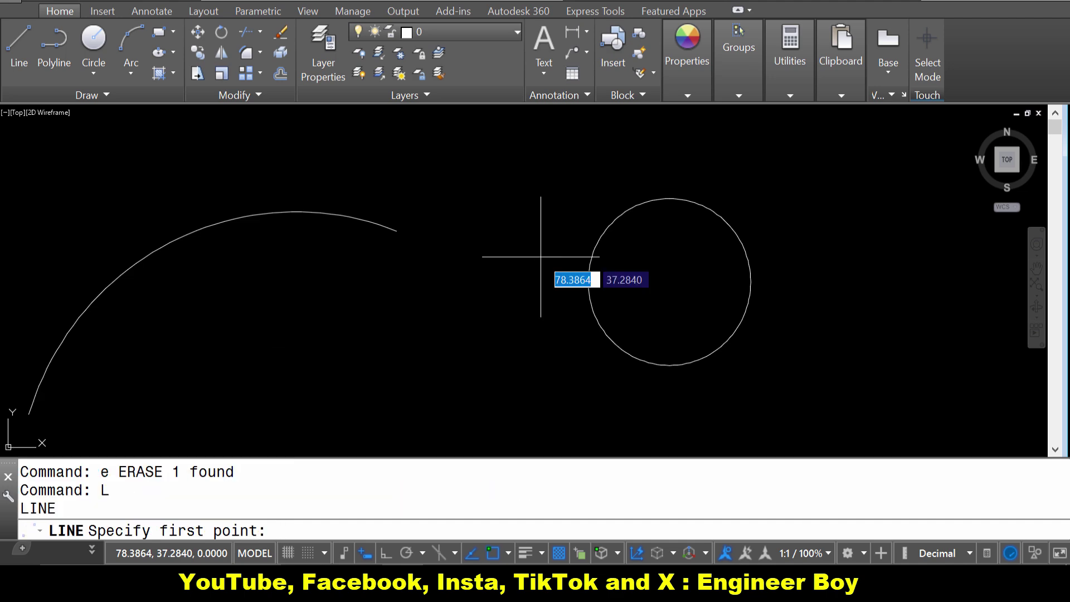
right_click(541, 257, "shift")
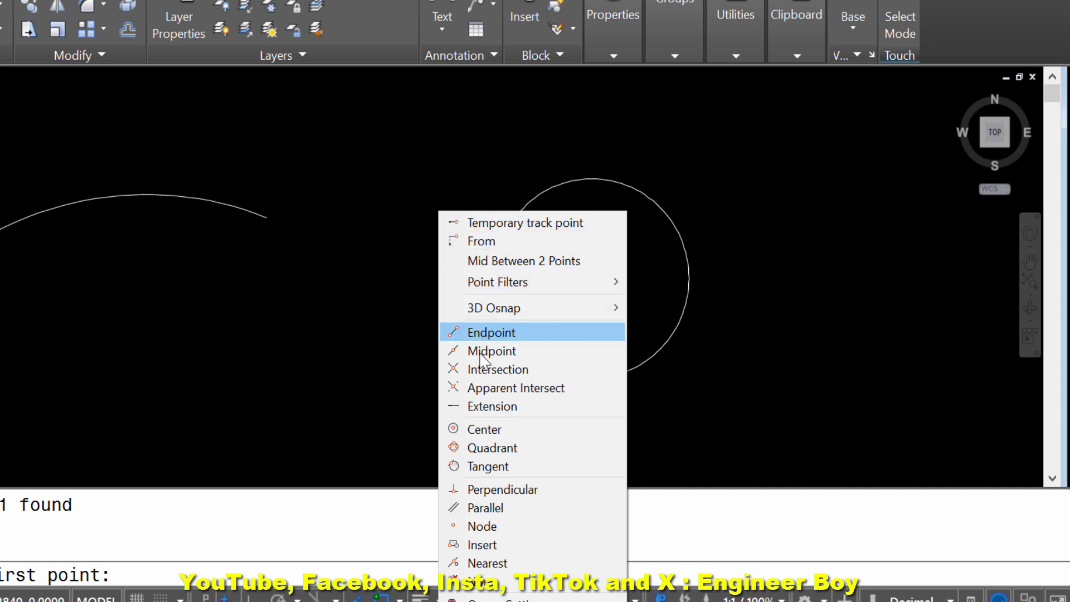
Pick the Tangent snap and fix the line's first point on the circle's upper-left edge
left_click(489, 469)
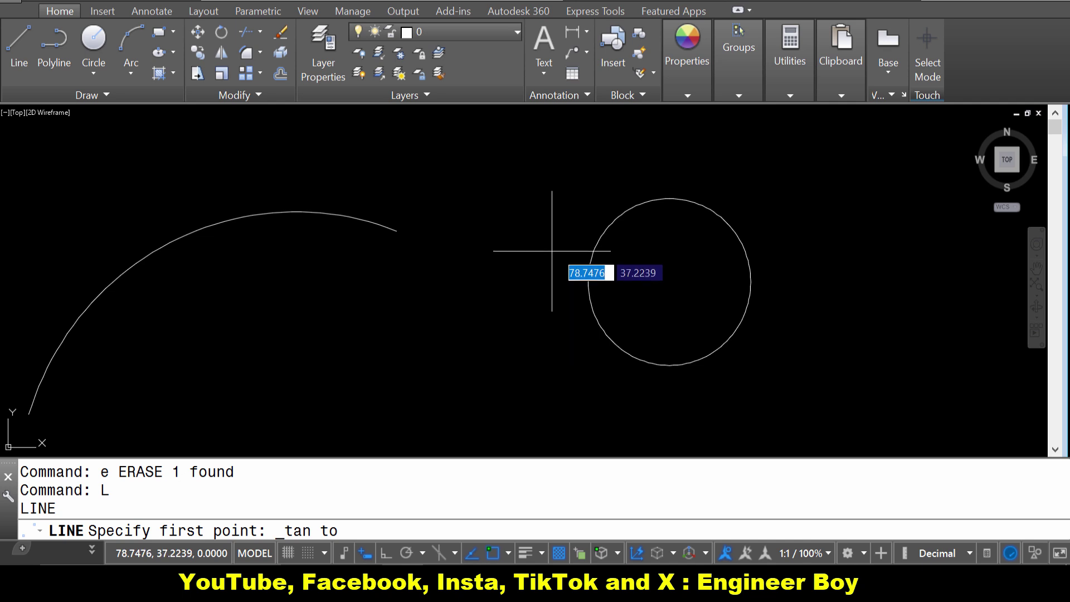
left_click(651, 198)
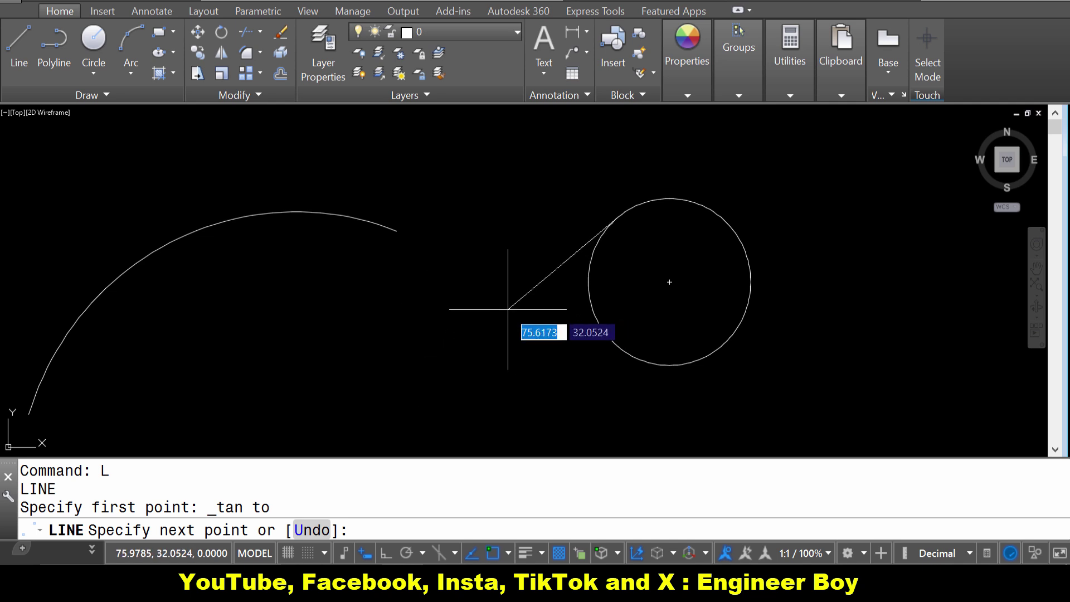
End the tangent line at the lower left, then draw a slanted line above-right of the circle
left_click(459, 332)
key("Escape")
key("Escape")
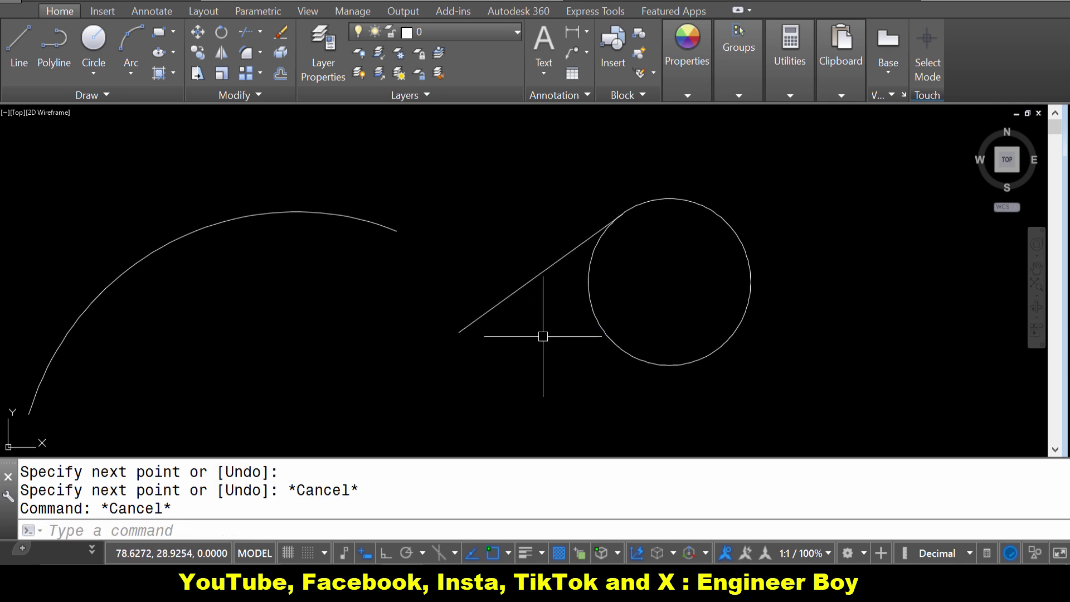
type("l")
key("Return")
left_click(697, 156)
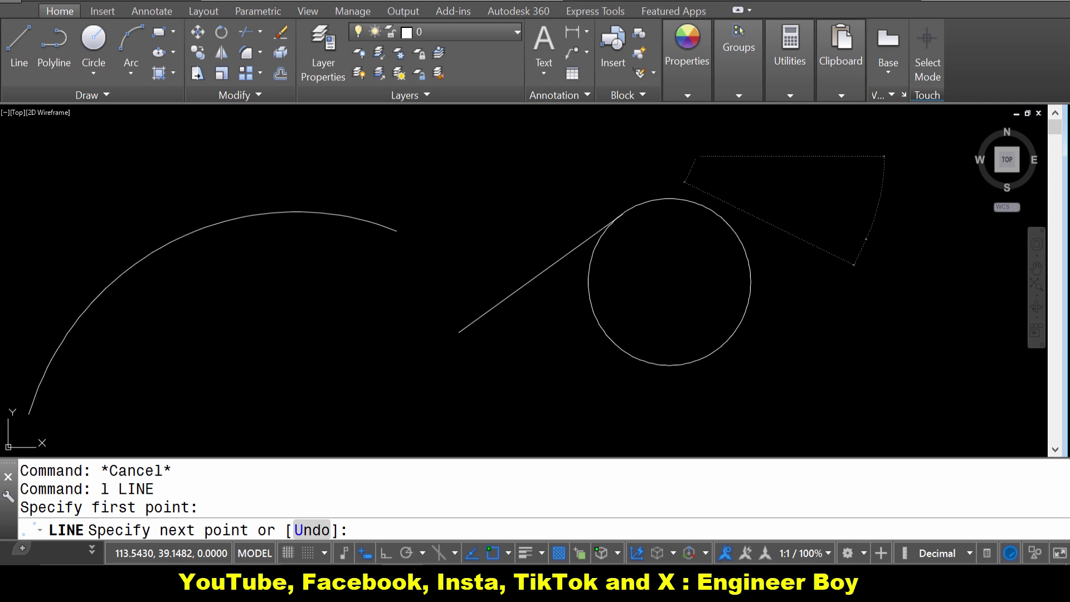
left_click(867, 240)
key("Return")
key("Escape")
key("Escape")
key("Escape")
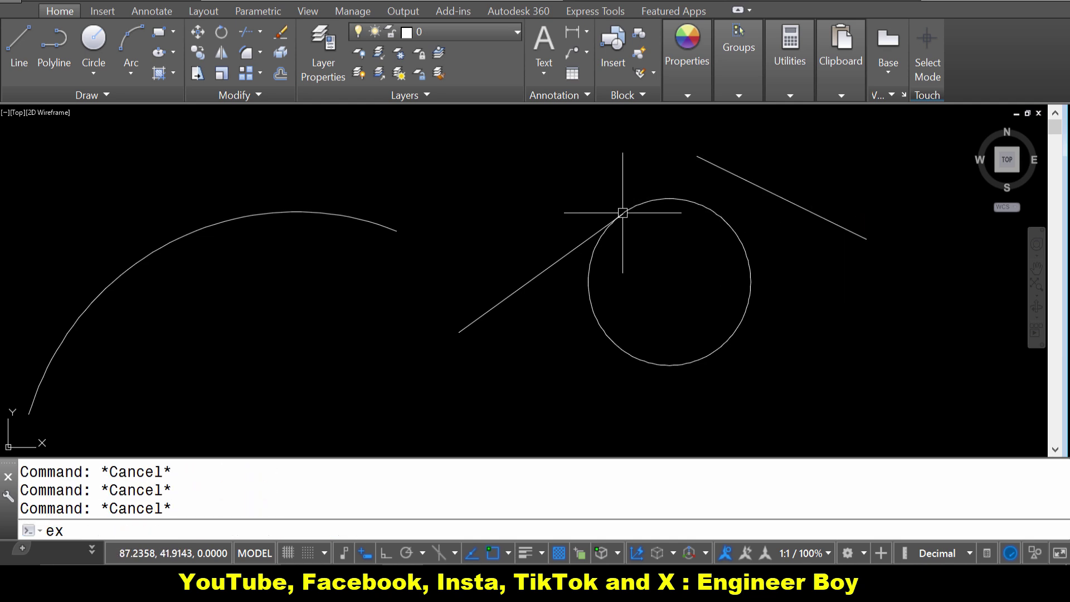
Extend the tangent line up to the slanted line and zoom around to check the peak
key("Return")
left_click(592, 235)
key("Escape")
key("Escape")
scroll(613, 220, "up", 3)
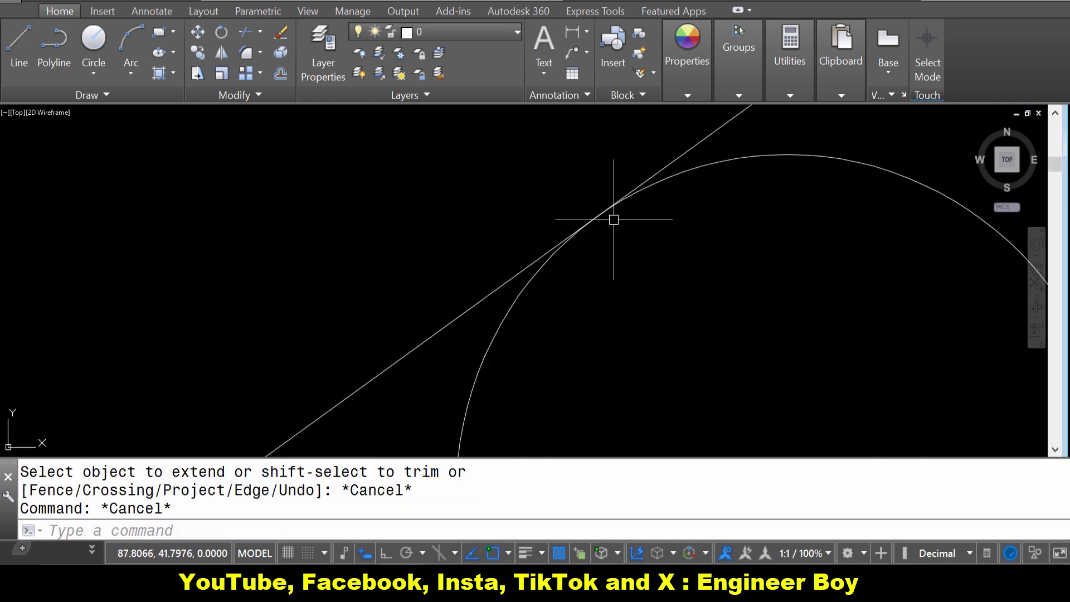
scroll(613, 217, "up", 4)
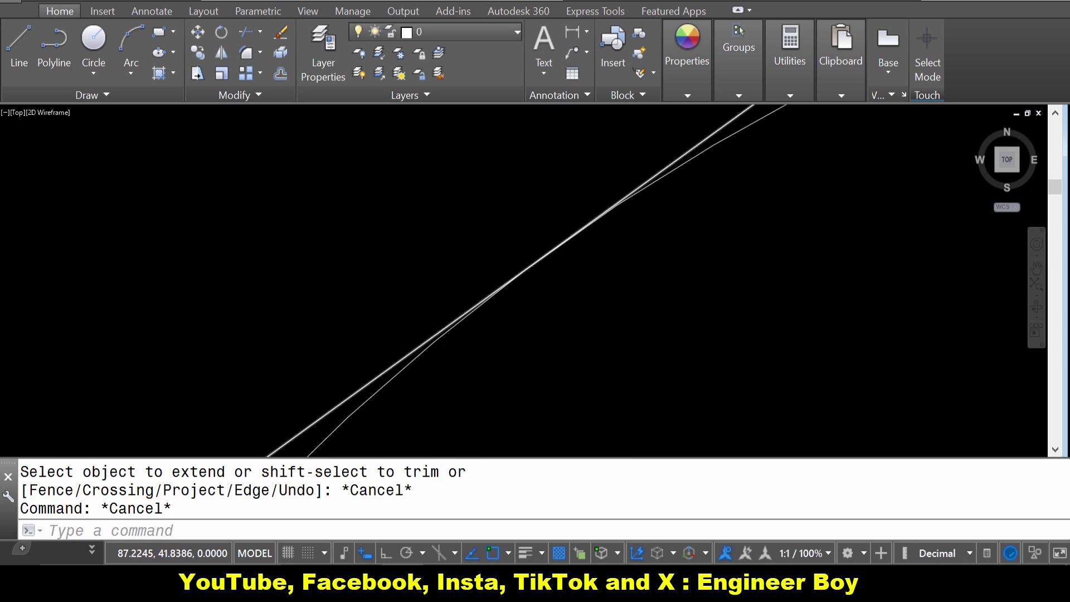
scroll(554, 229, "down", 5)
key("Escape")
key("Escape")
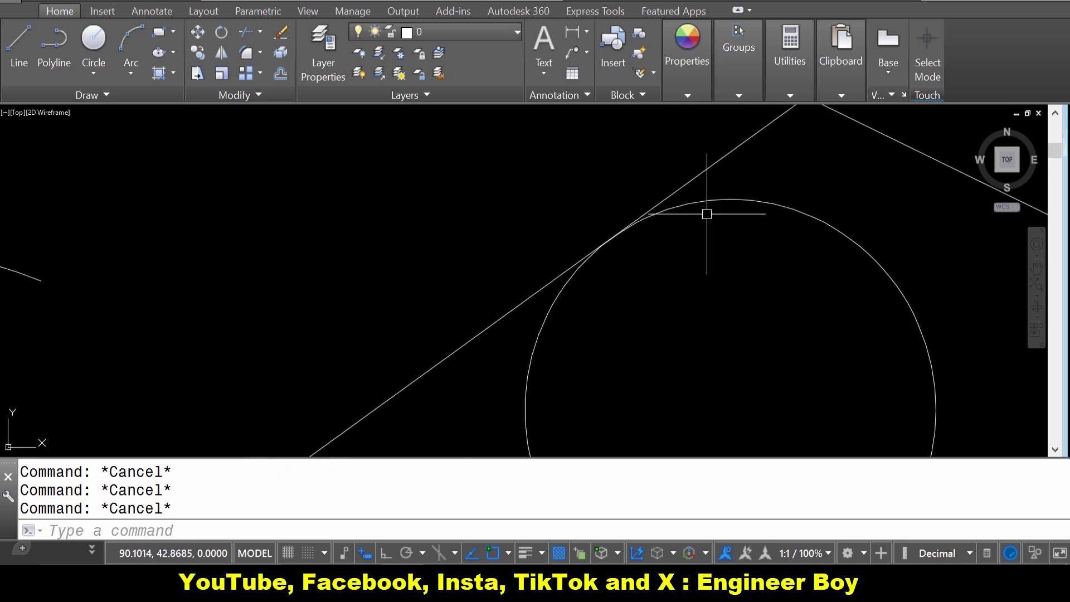
scroll(707, 214, "down", 6)
scroll(547, 232, "up", 5)
middle_click_drag(547, 232, 580, 193)
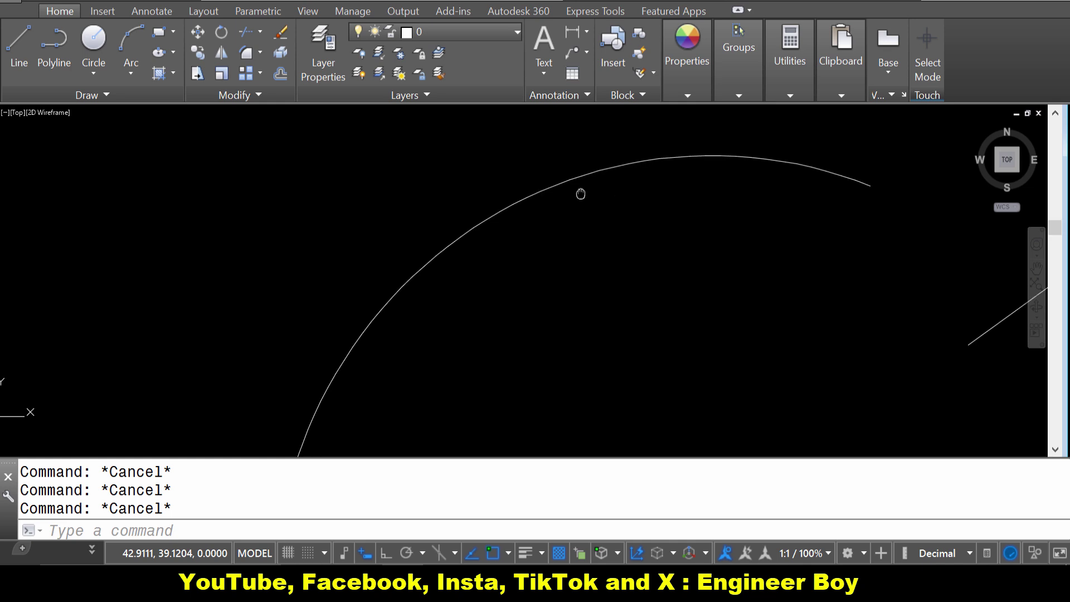
scroll(563, 210, "down", 4)
scroll(568, 204, "up", 3)
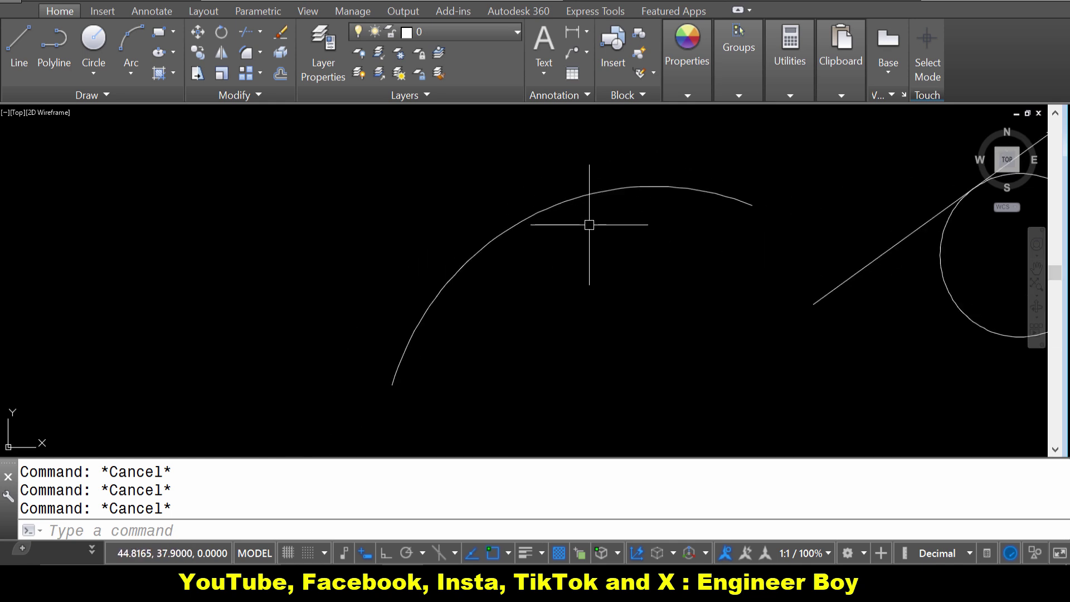
Draw a line starting tangent to the large arc near its top and ending down-left
key("Return")
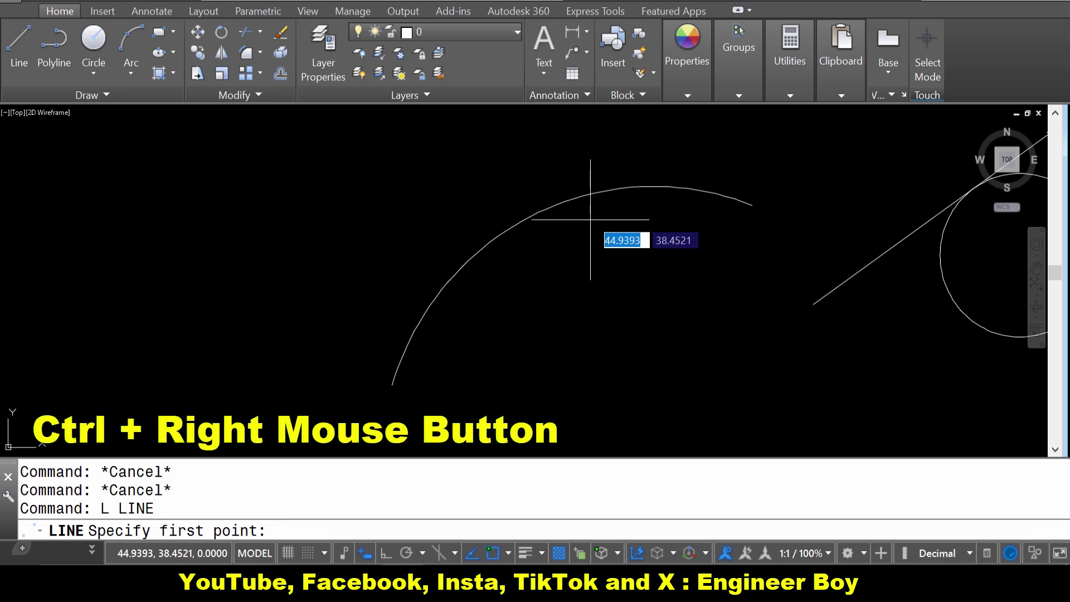
right_click(584, 210, "ctrl")
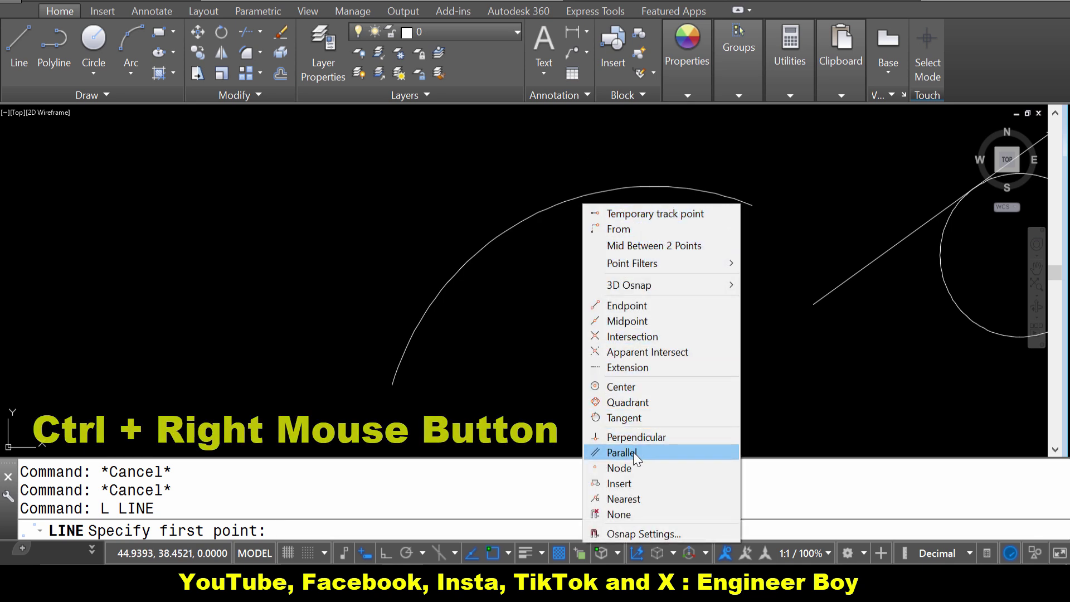
left_click(628, 419)
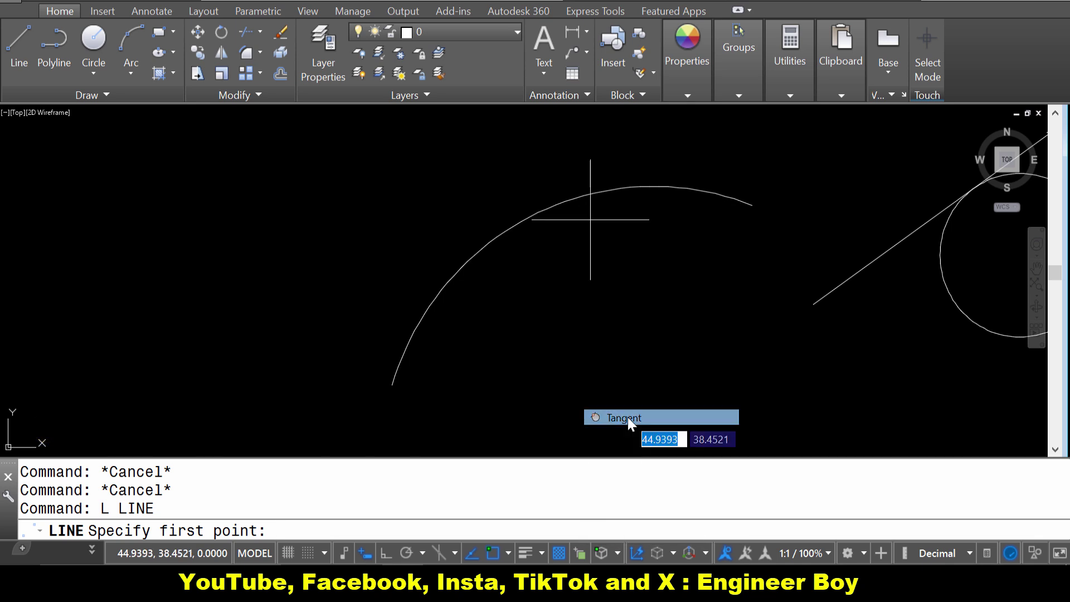
left_click(535, 212)
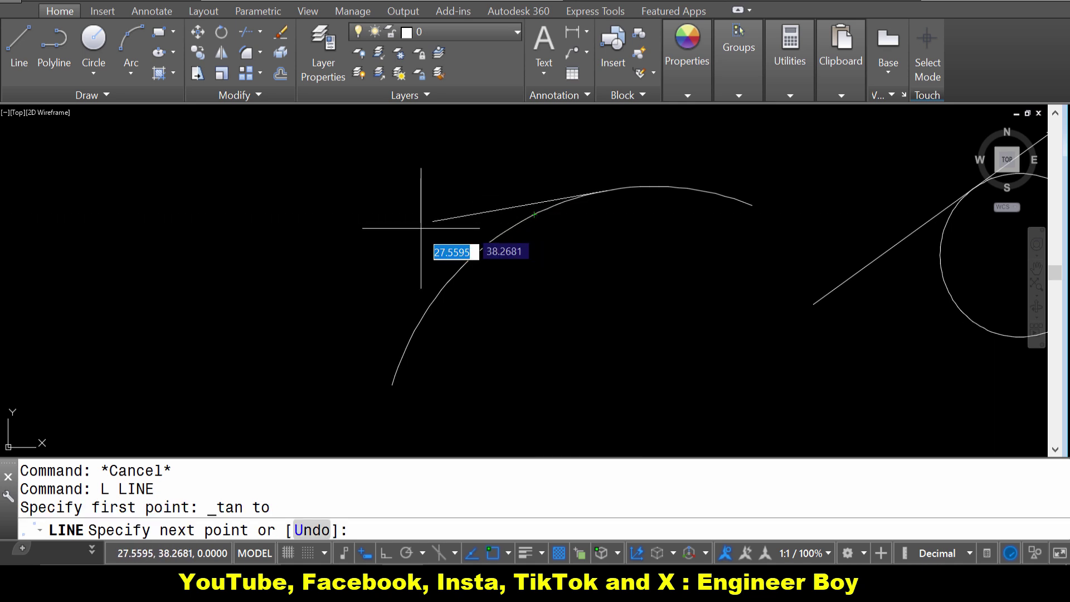
left_click(223, 337)
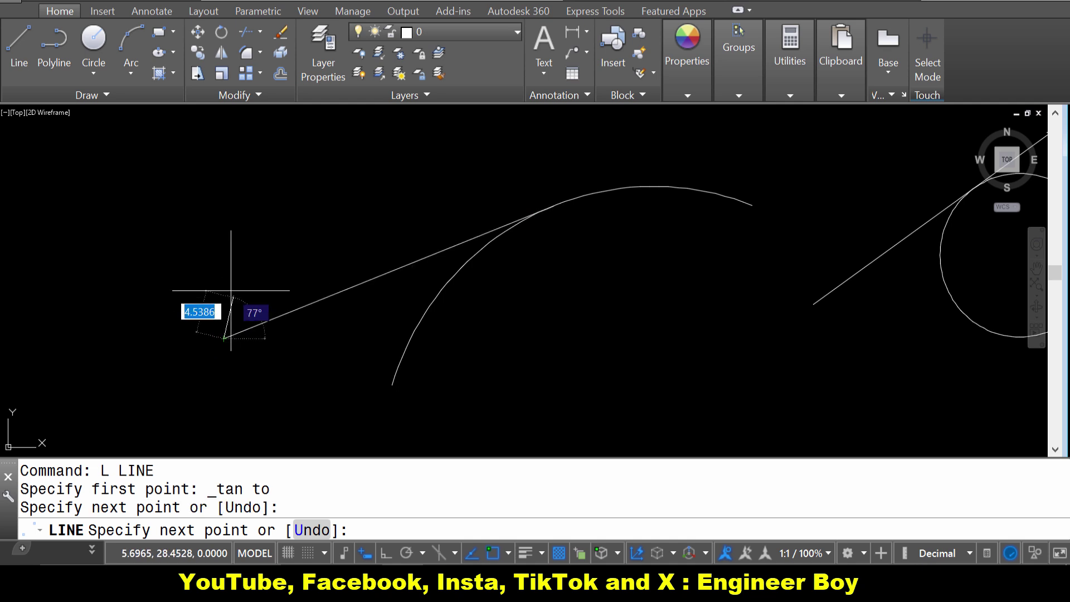
scroll(231, 293, "down", 3)
key("Escape")
key("Escape")
scroll(697, 301, "up", 2)
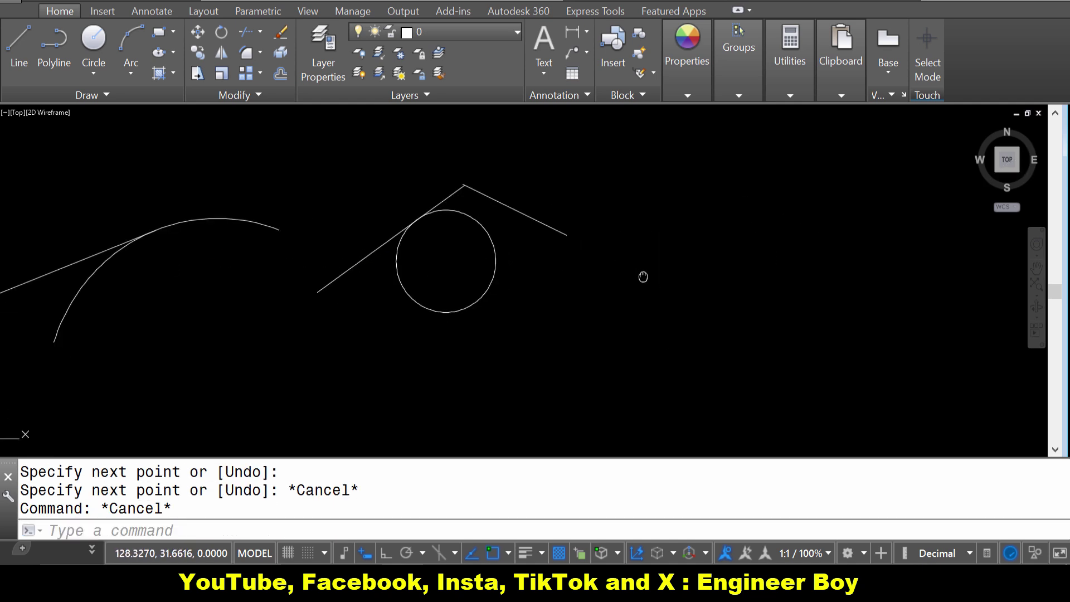
Pan to empty space on the right and draw a new circle there
middle_click_drag(641, 275, 395, 251)
type("c")
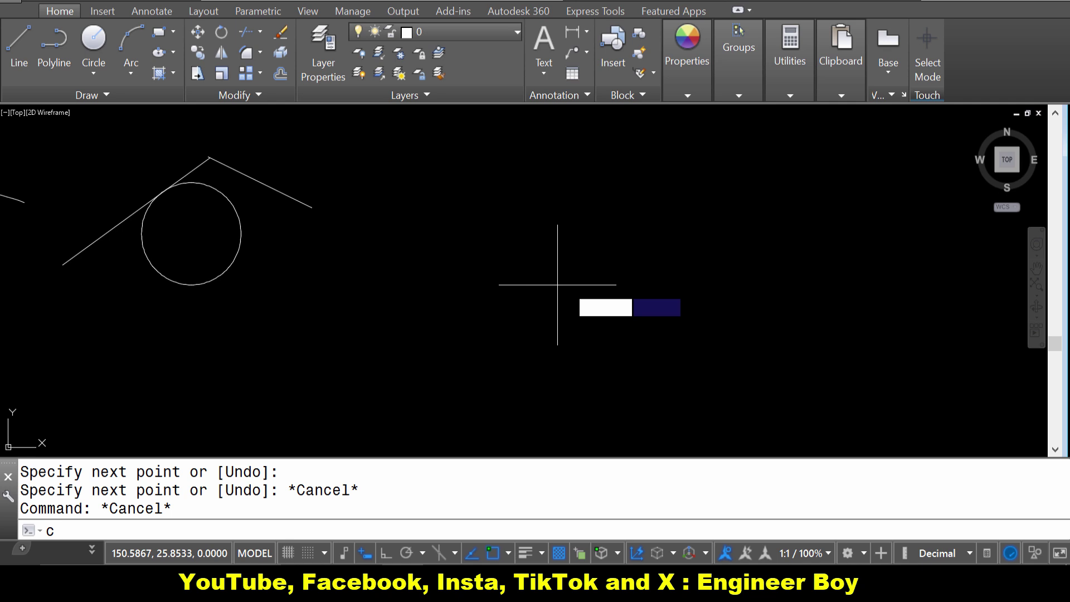
key("Return")
left_click(616, 274)
key("Escape")
key("Escape")
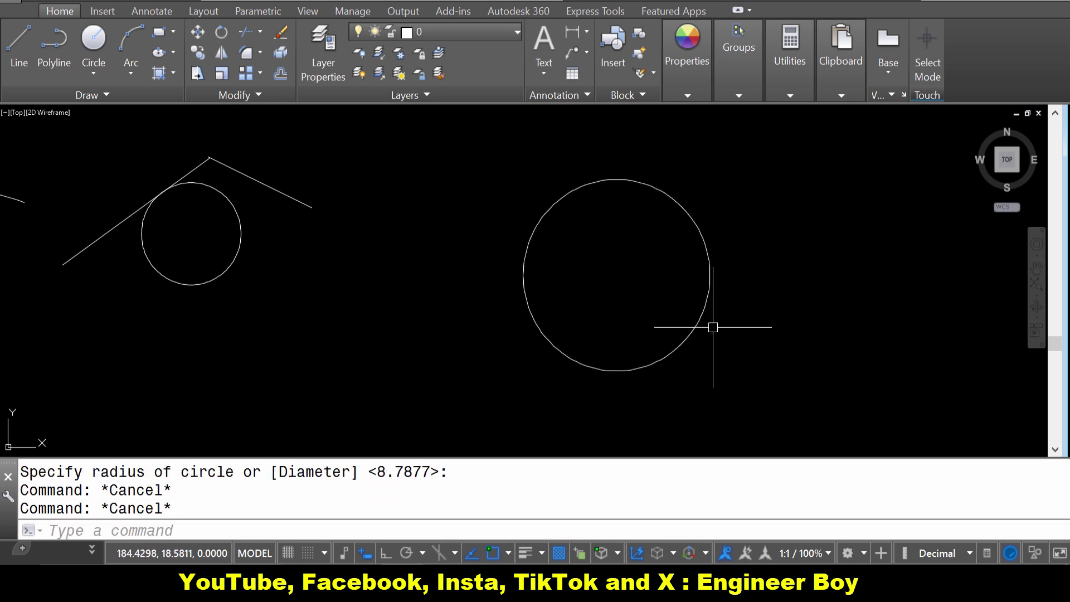
Draw a radius line from the new circle's centre to its upper-right edge
key("Return")
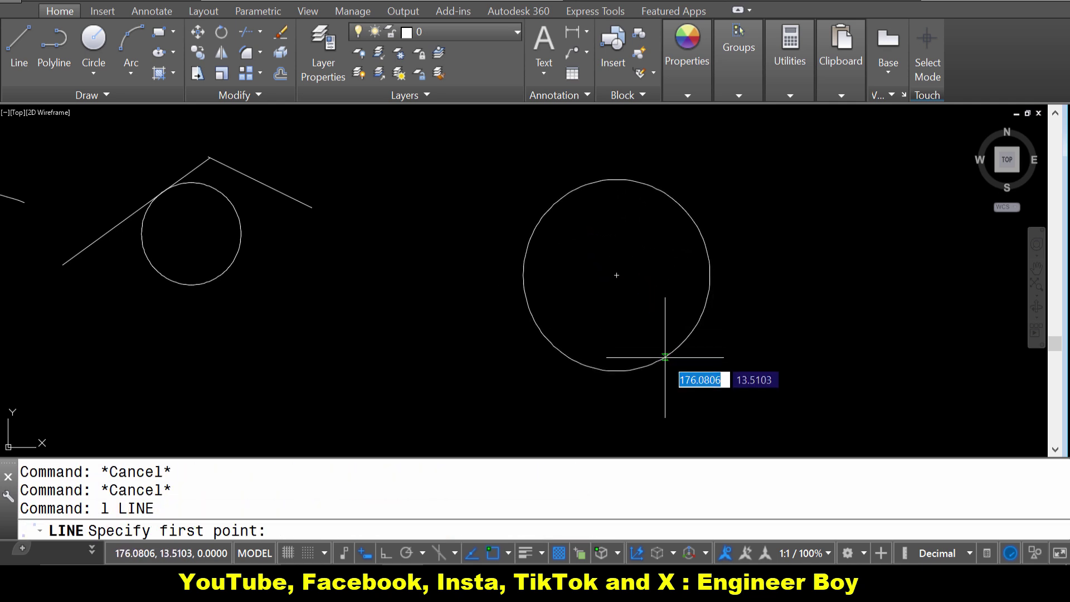
left_click(616, 275)
left_click(688, 217)
key("Escape")
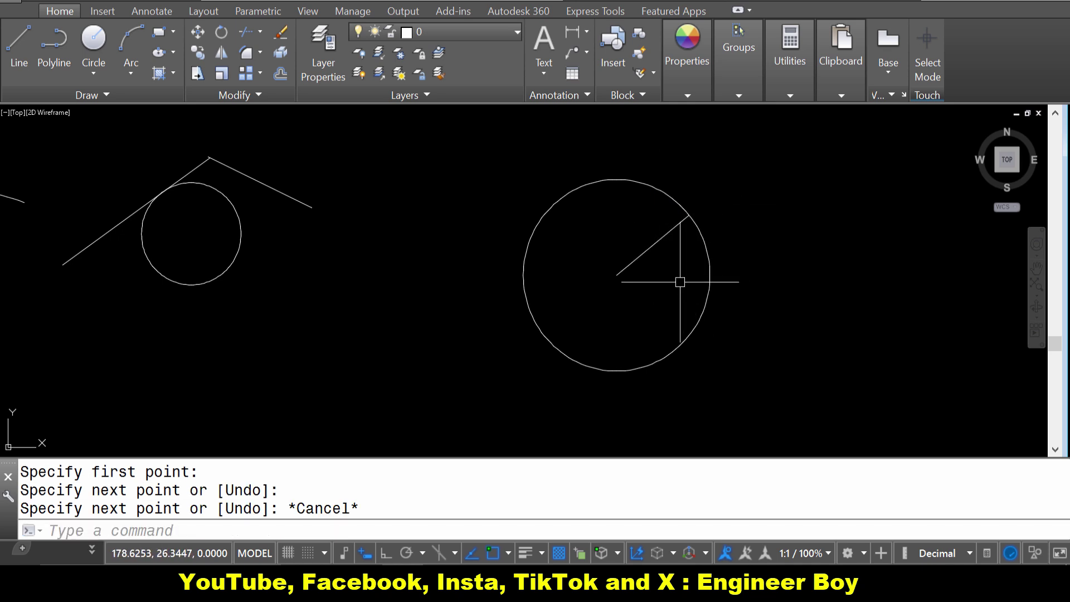
scroll(694, 218, "up", 2)
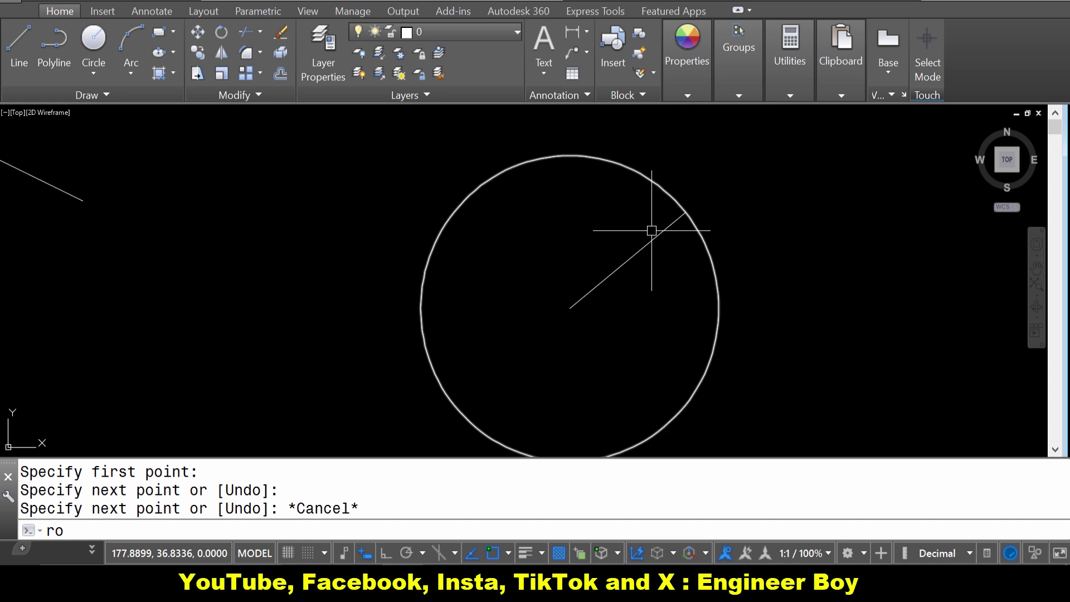
Rotate the radius line 90° about its endpoint on the circle, with Ortho on, so it becomes tangent
type("ro")
key("Return")
left_click(638, 252)
key("Return")
left_click(687, 214)
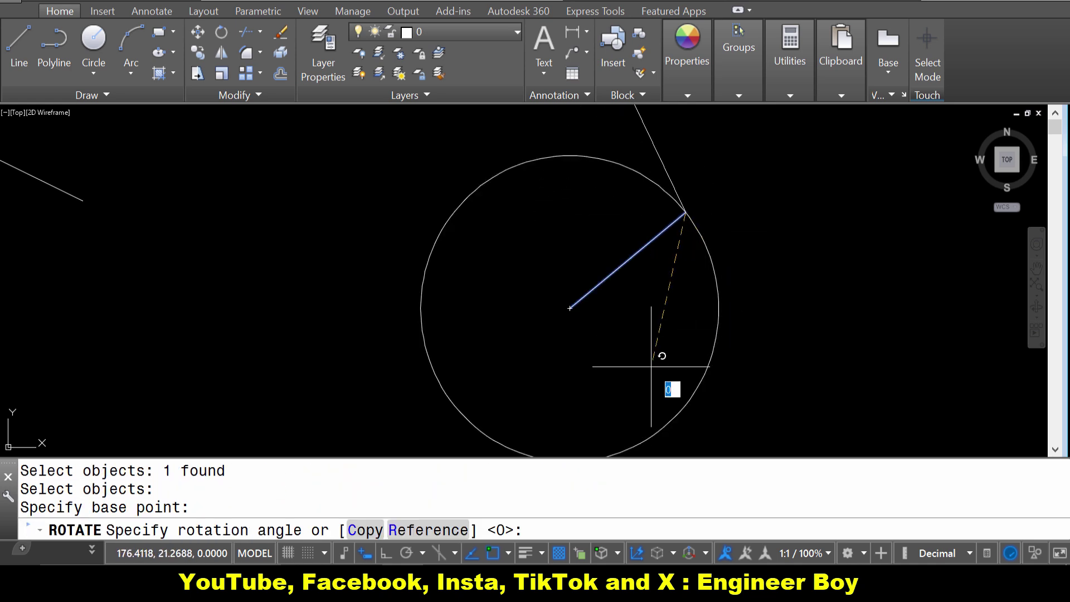
left_click(387, 553)
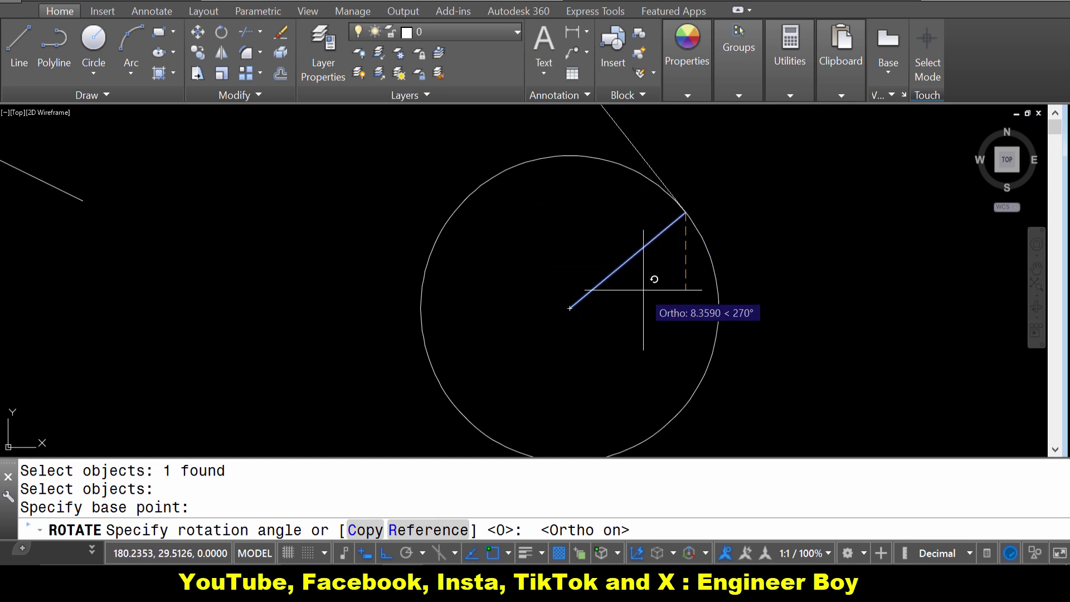
left_click(661, 268)
scroll(632, 231, "down", 2)
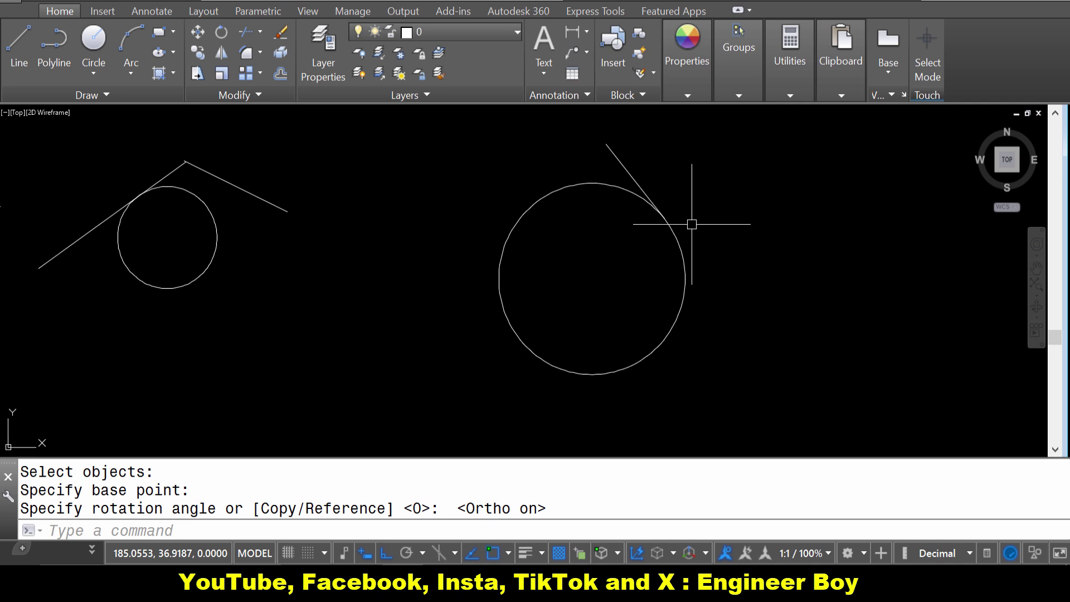
Draw a vertical helper line right of the circle and extend the tangent line down to it
key("Escape")
key("Escape")
type("l")
key("Return")
left_click(742, 251)
left_click(742, 421)
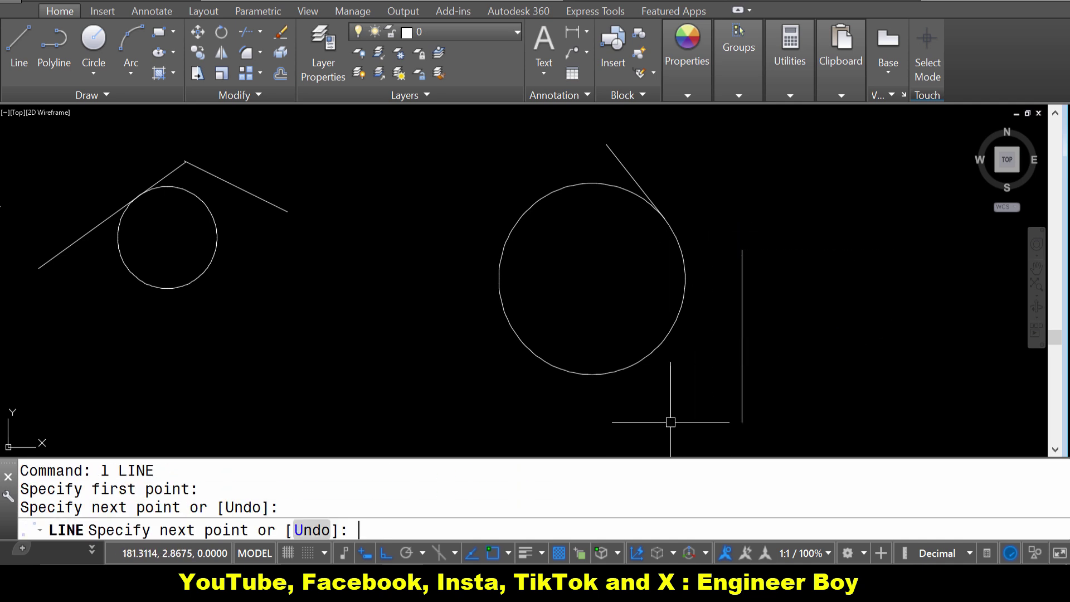
key("Return")
type("ex")
key("Return")
key("Return")
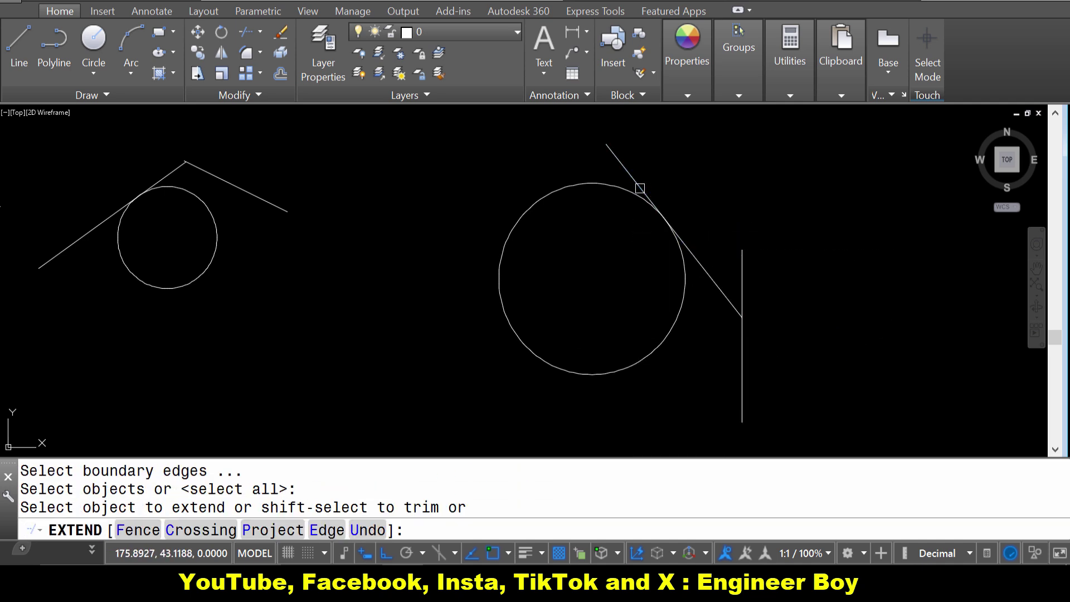
key("Escape")
key("Escape")
Erase the vertical helper line
left_click(772, 359)
left_click(710, 386)
type("e")
key("Return")
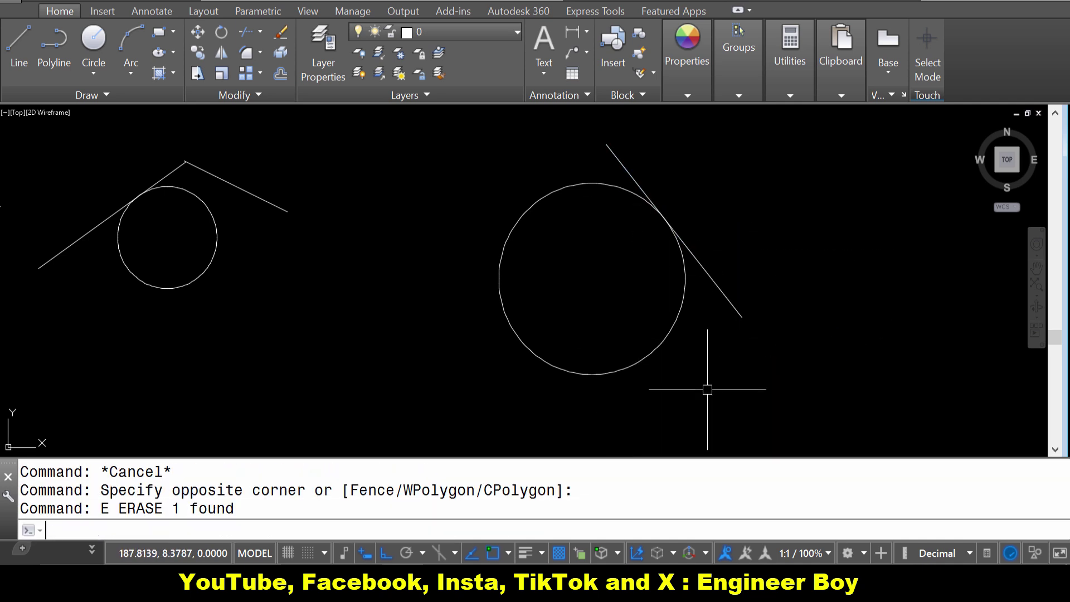